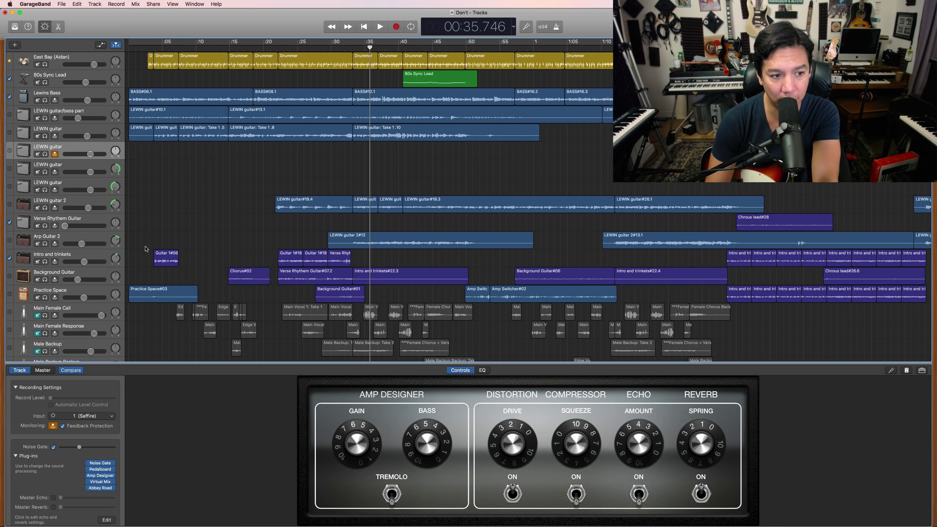
# Play the LEWIN guitar strumming part soloed from about 0:31
pyautogui.click(78, 237)
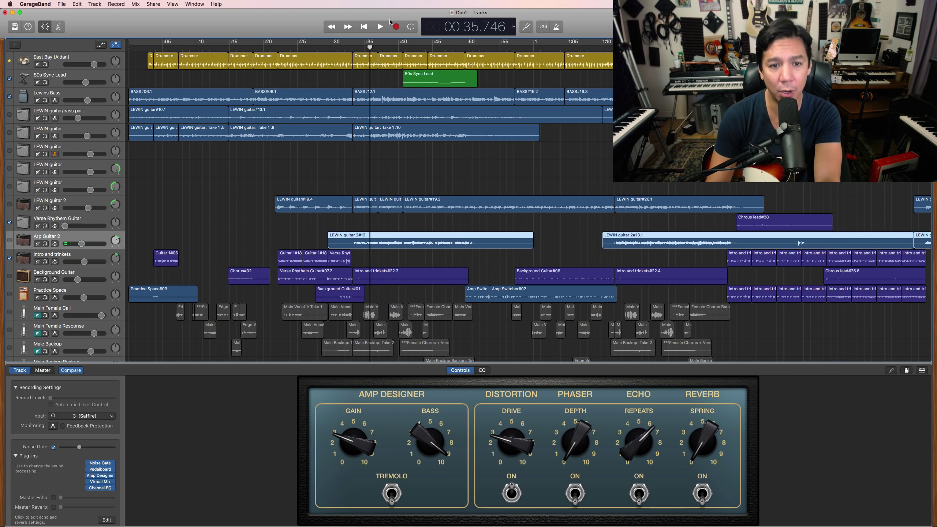
pyautogui.press('space')
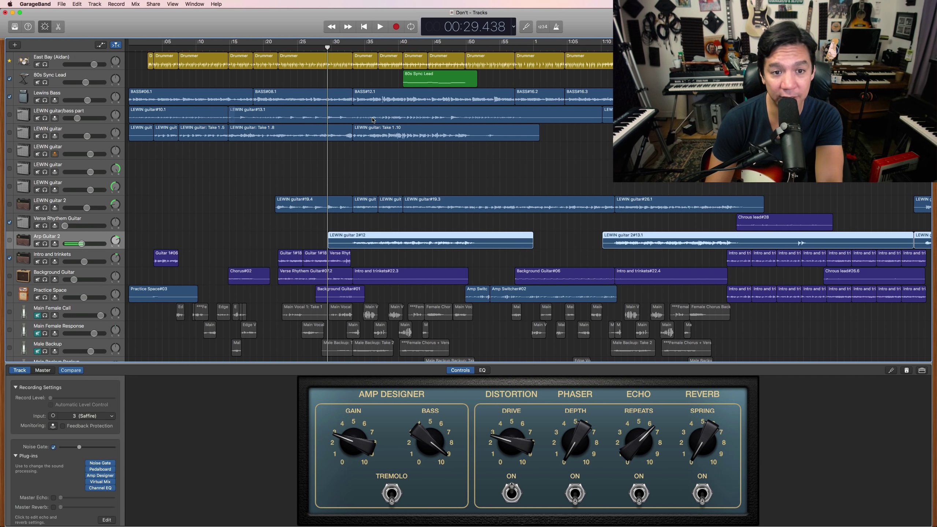
pyautogui.click(101, 133)
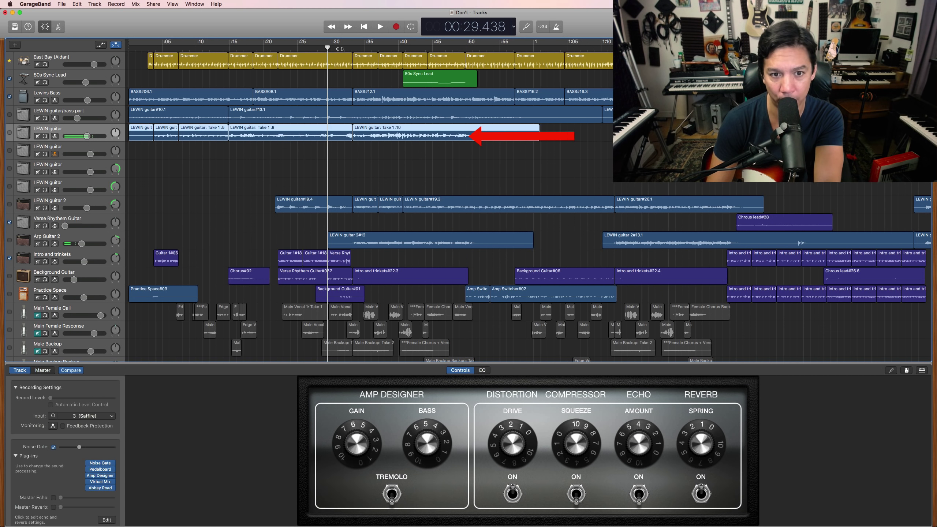
pyautogui.click(339, 49)
pyautogui.press('space')
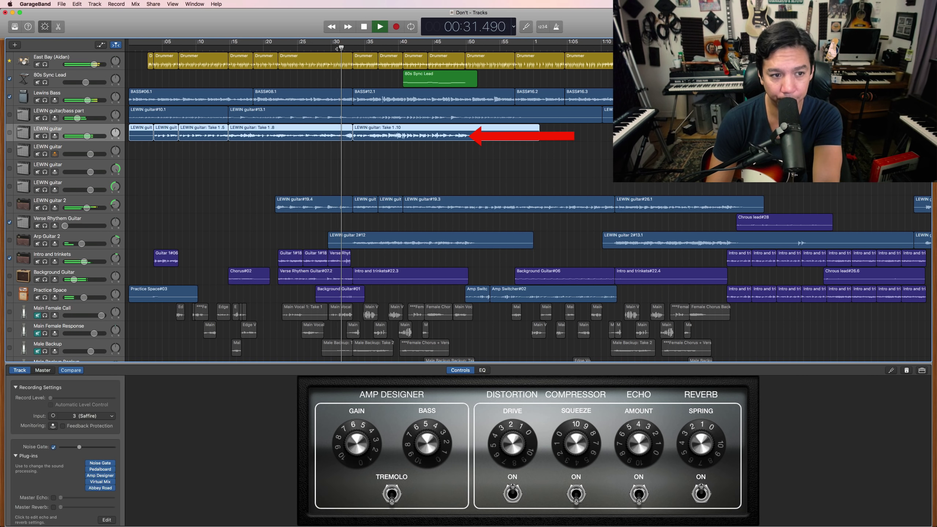
pyautogui.click(45, 136)
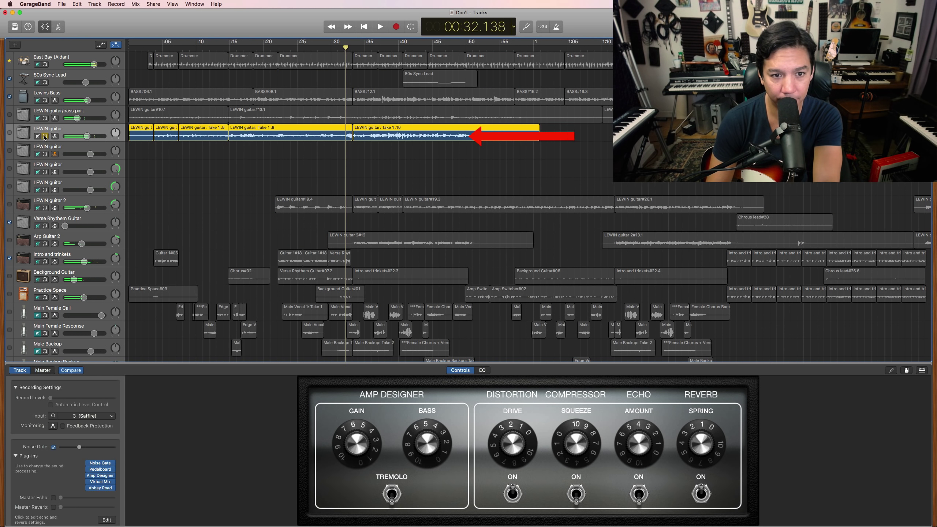
pyautogui.press('space')
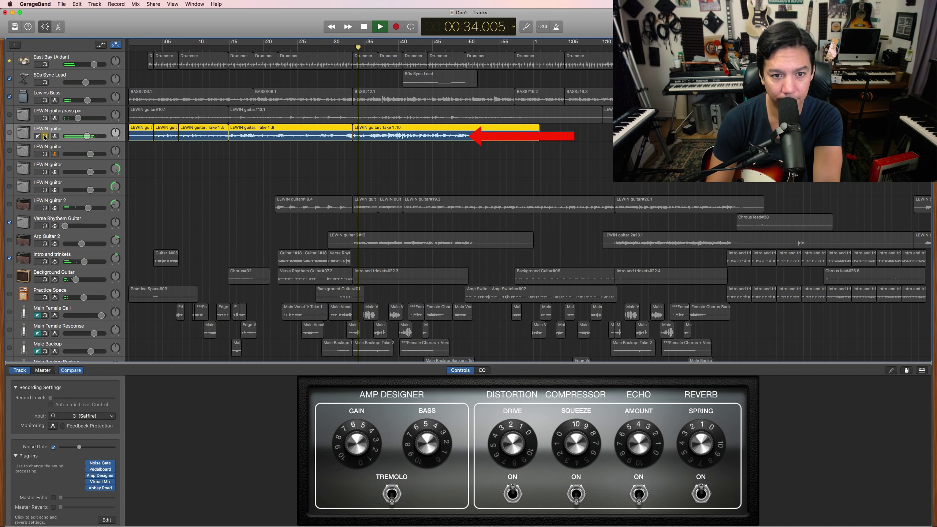
pyautogui.press('space')
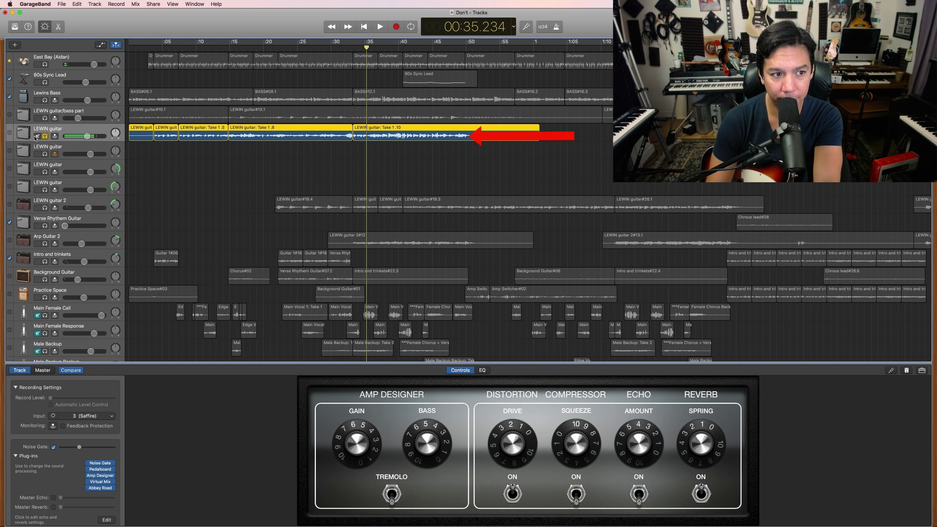
# Move the solo from LEWIN guitar to LEWIN guitar 2 and play it
pyautogui.click(45, 136)
pyautogui.click(45, 208)
pyautogui.press('space')
pyautogui.click(334, 47)
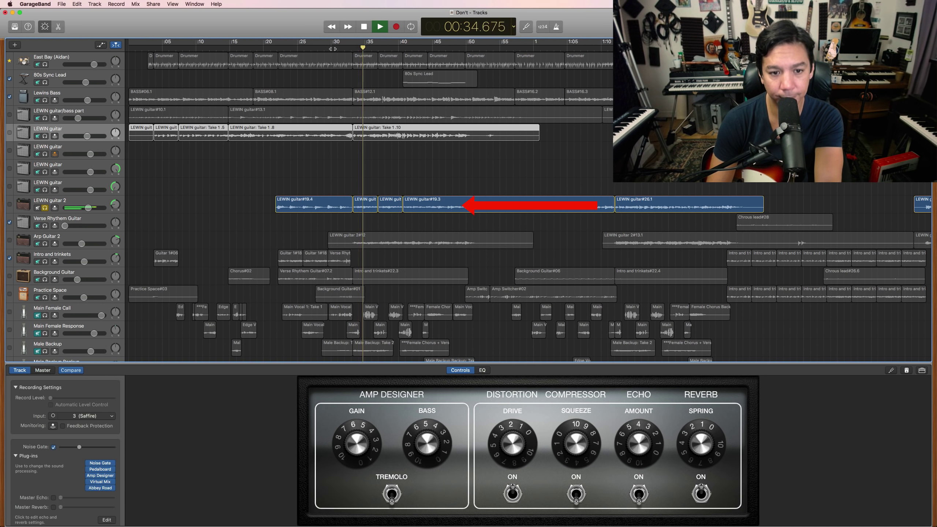
# Stop playback at 0:30 and show LEWIN guitar 2's Amp Designer settings
pyautogui.press('space')
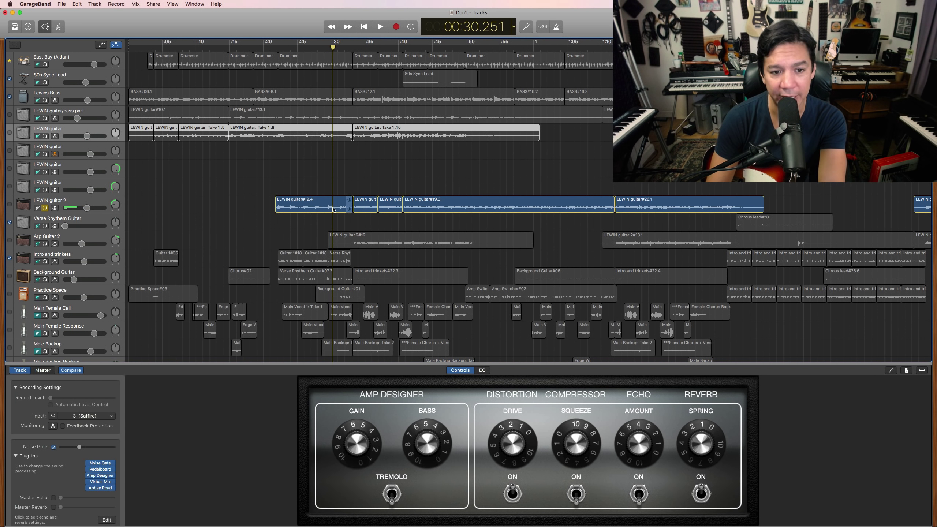
pyautogui.click(88, 203)
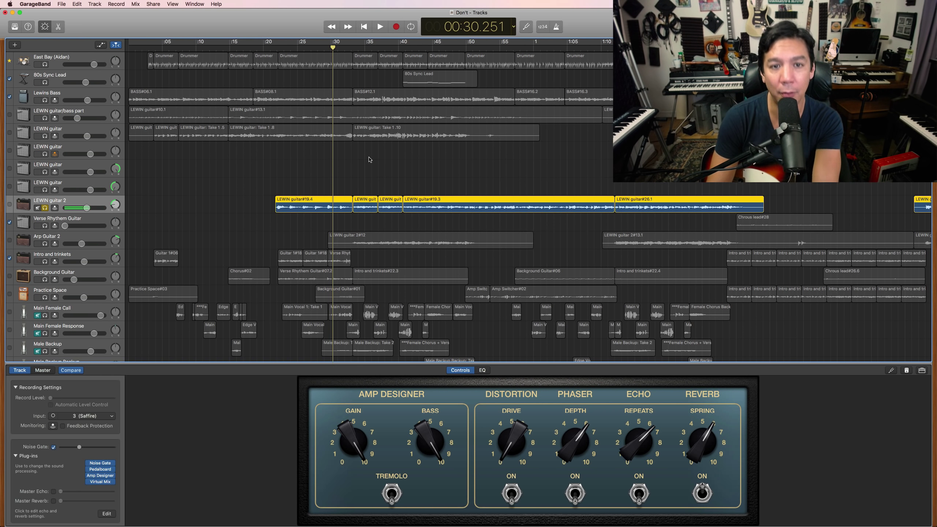
# Swap the solo from LEWIN guitar 2 to Arp Guitar 2 and play it from about 0:32
pyautogui.click(45, 208)
pyautogui.click(46, 245)
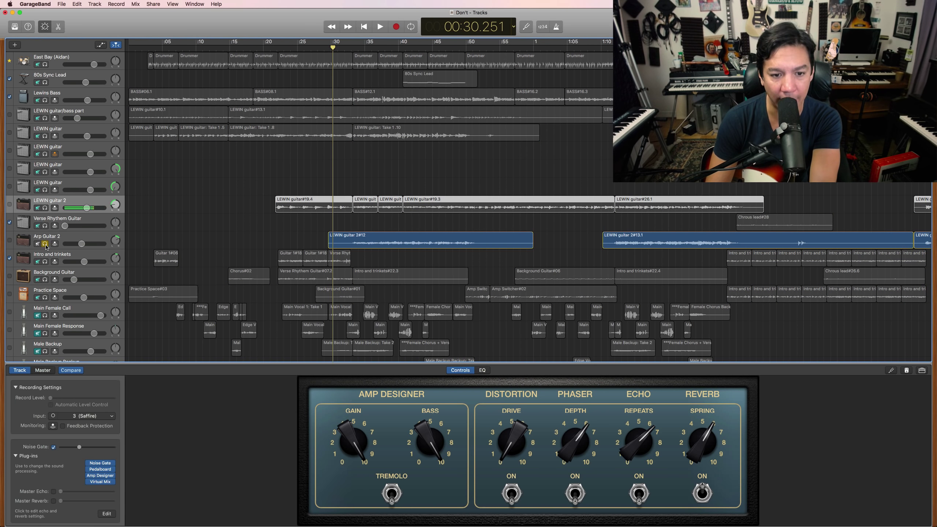
pyautogui.click(349, 49)
pyautogui.moveTo(348, 49); pyautogui.dragTo(344, 49)
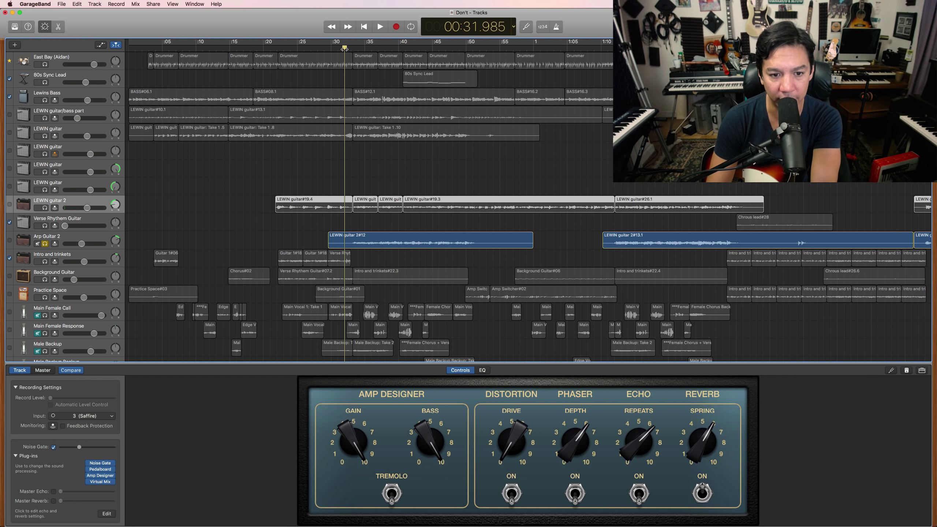
pyautogui.press('space')
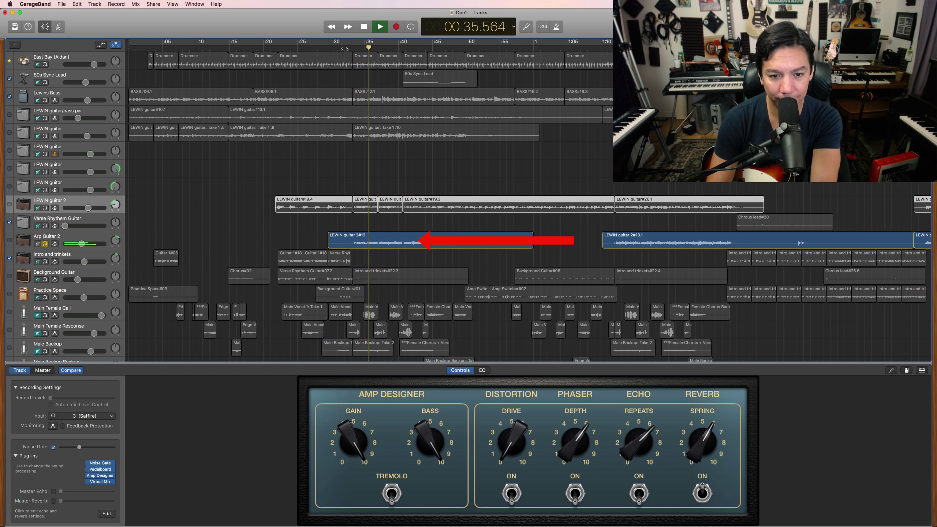
pyautogui.press('space')
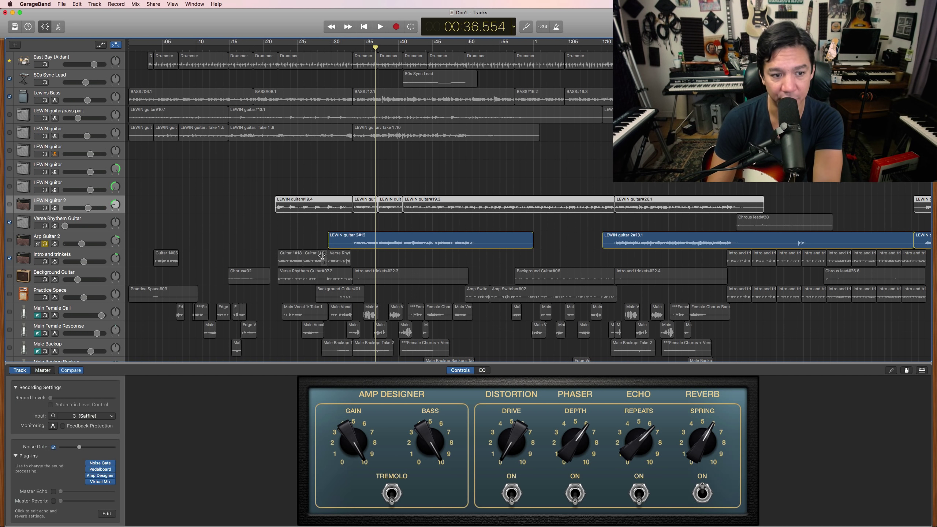
# Unsolo Arp Guitar 2, play the full mix from 0:32, then solo LEWIN guitar/bass part
pyautogui.click(44, 244)
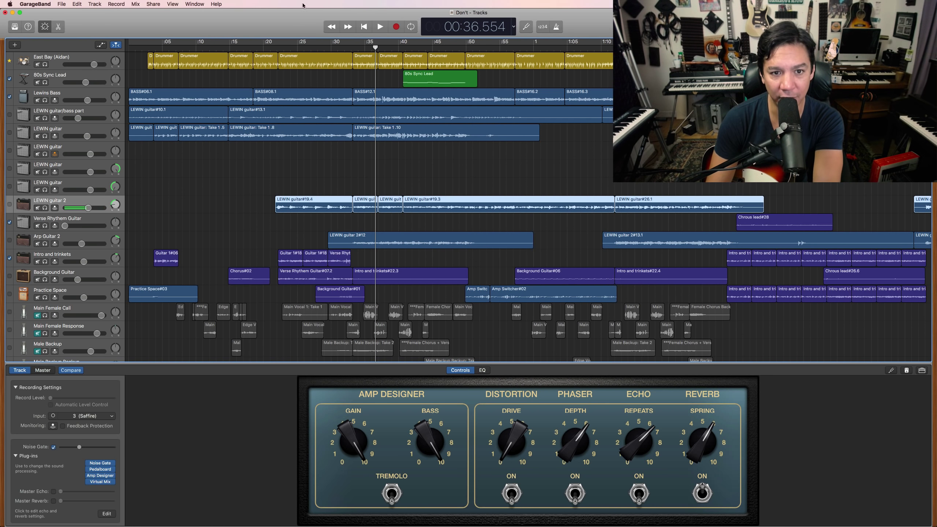
pyautogui.click(345, 48)
pyautogui.press('space')
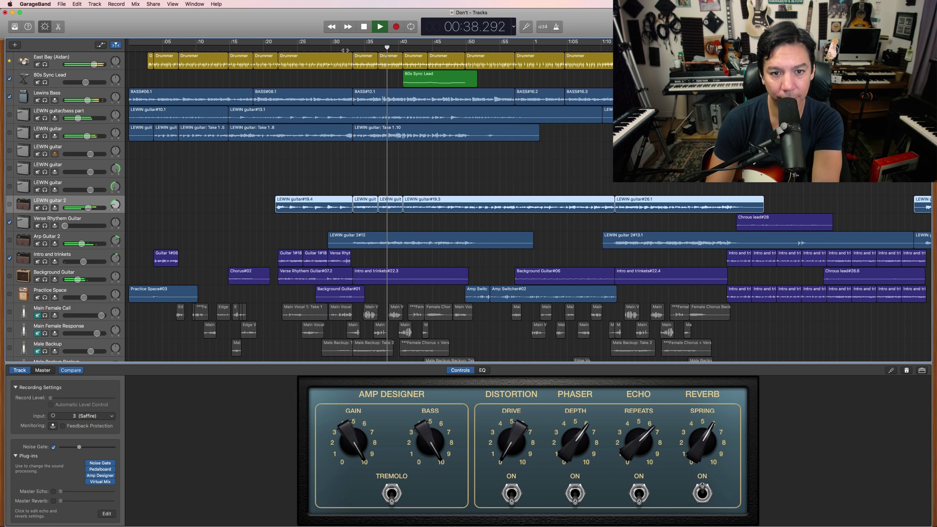
pyautogui.press('space')
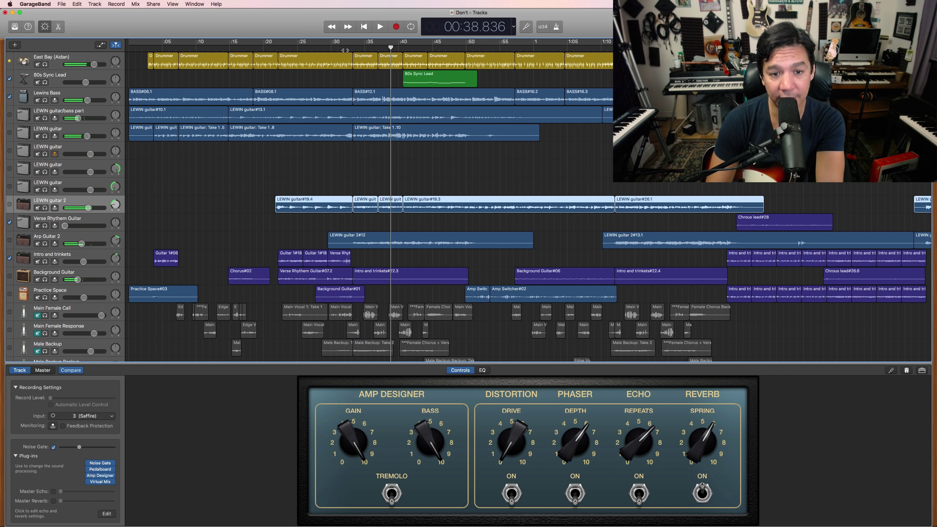
pyautogui.click(45, 119)
pyautogui.click(388, 46)
# Solo Lewins Bass alongside the guitar/bass part and play them together from about 0:33
pyautogui.press('space')
pyautogui.press('space')
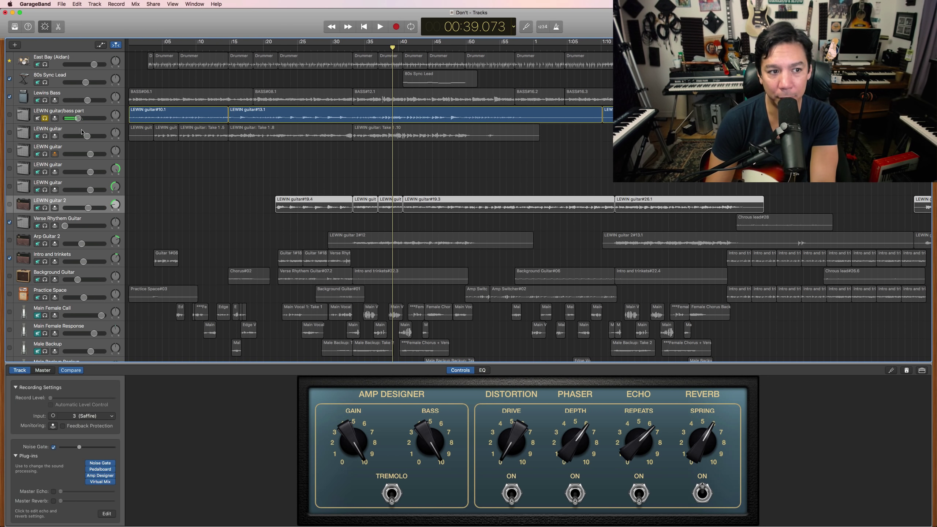
pyautogui.moveTo(62, 132)
pyautogui.click(44, 100)
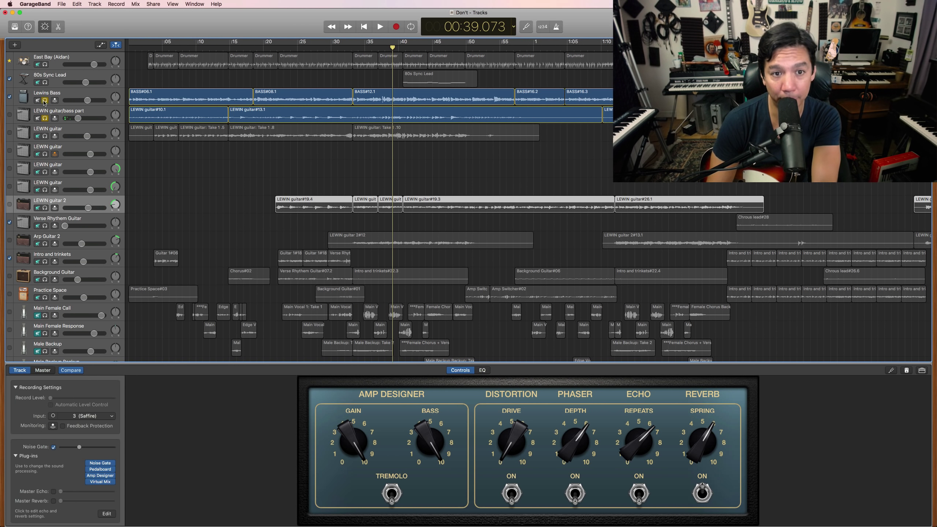
pyautogui.click(354, 49)
pyautogui.press('space')
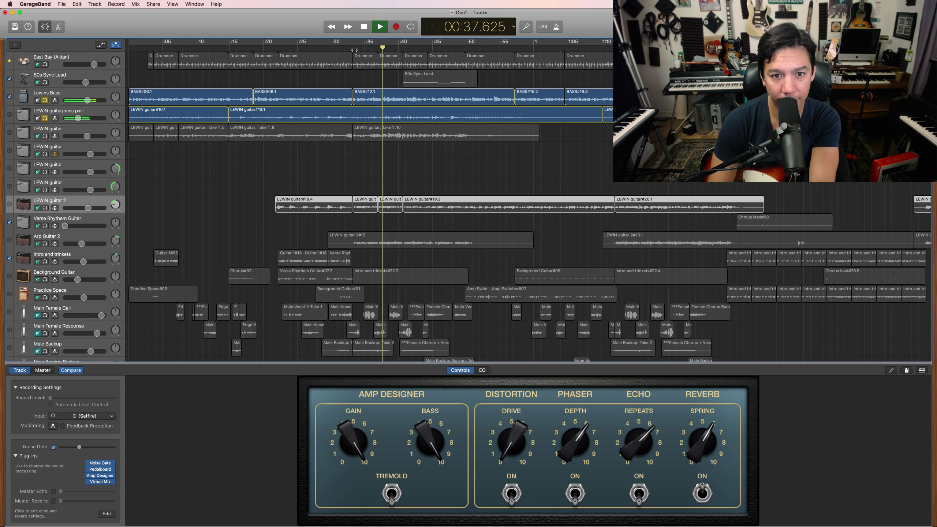
pyautogui.press('space')
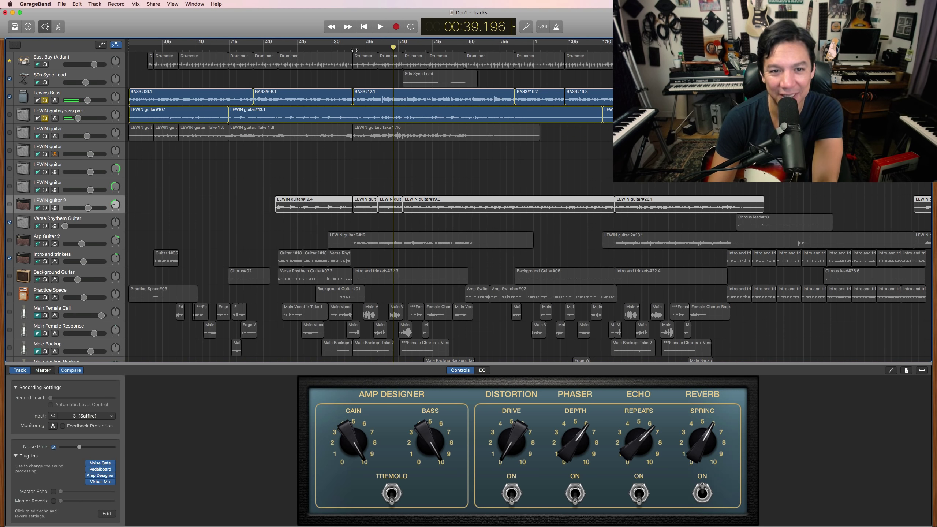
pyautogui.click(354, 49)
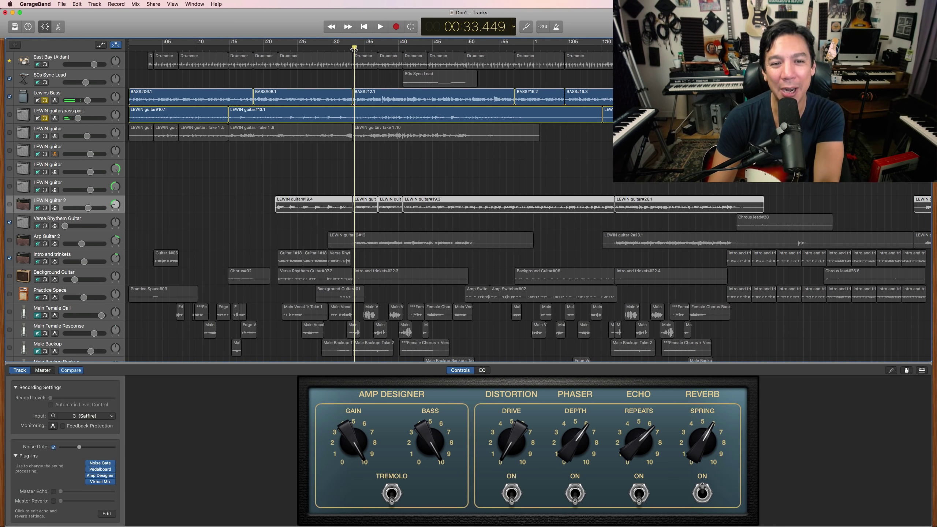
pyautogui.click(63, 115)
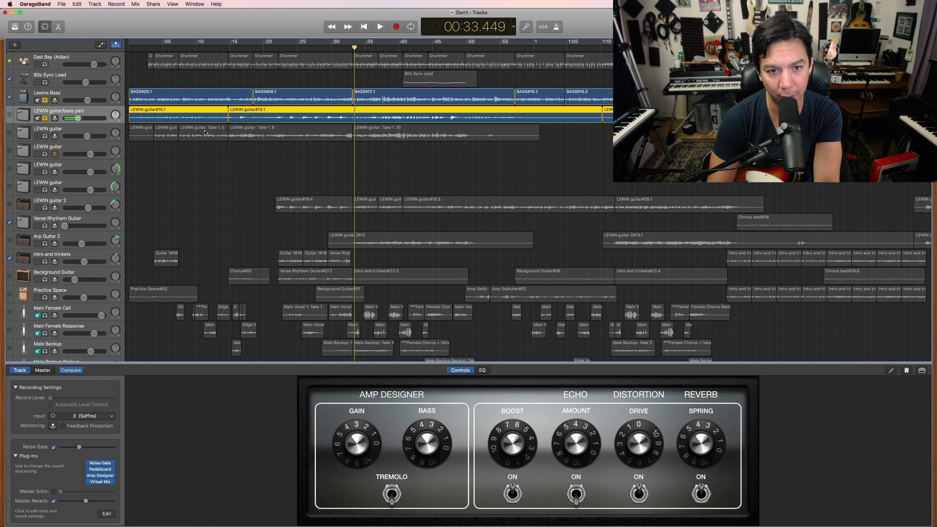
# Clear both solos and compare the mix with LEWIN guitar/bass part muted versus unmuted
pyautogui.click(45, 101)
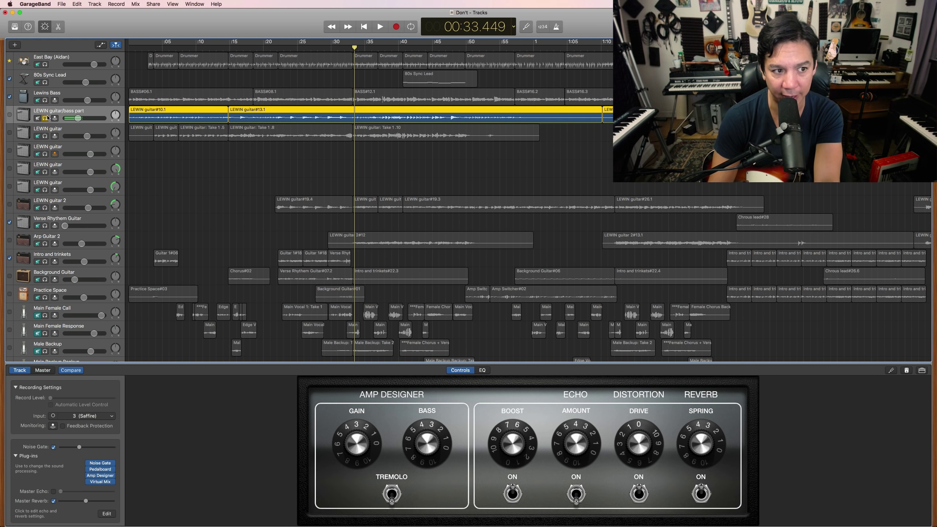
pyautogui.click(45, 118)
pyautogui.click(45, 119)
pyautogui.click(44, 118)
pyautogui.click(38, 119)
pyautogui.press('space')
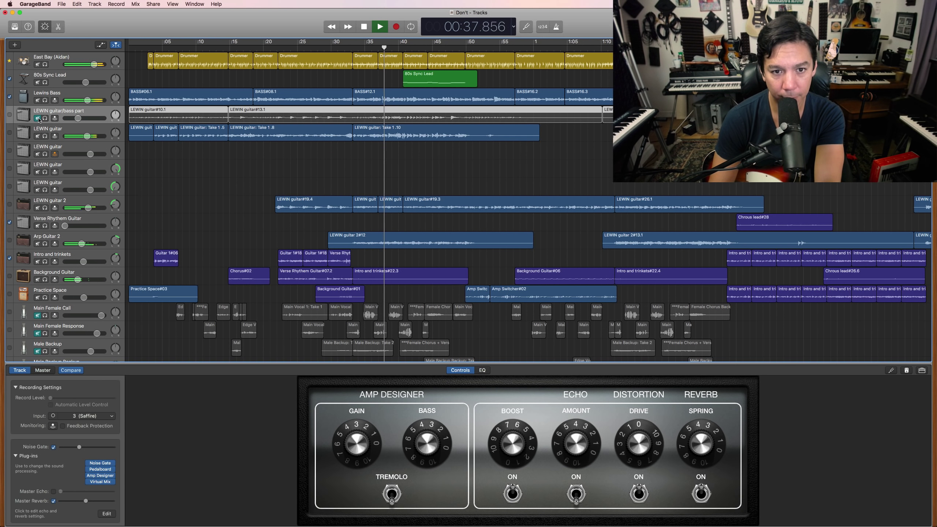
pyautogui.press('space')
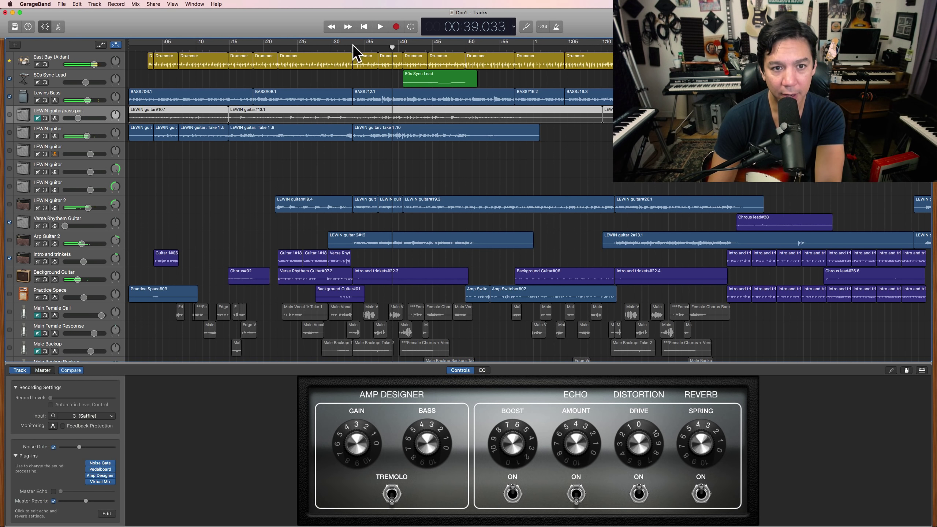
pyautogui.click(37, 119)
pyautogui.press('space')
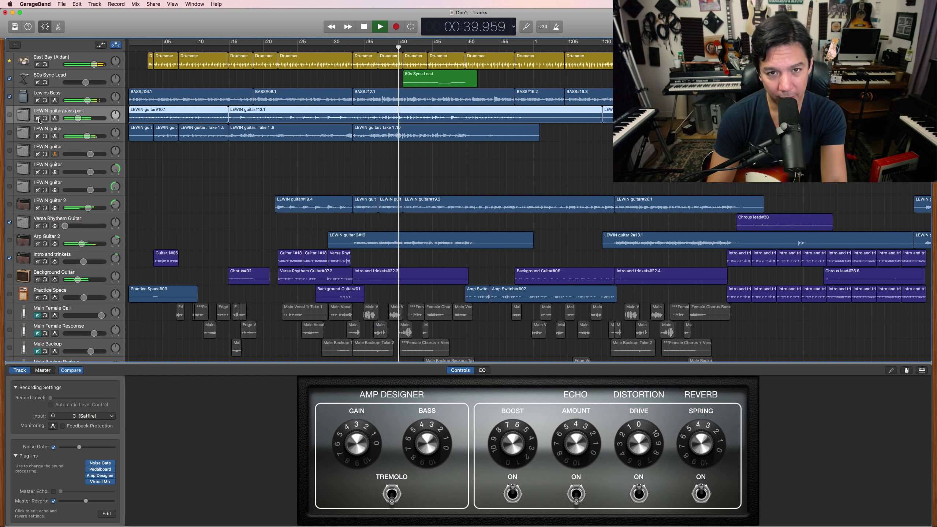
pyautogui.press('space')
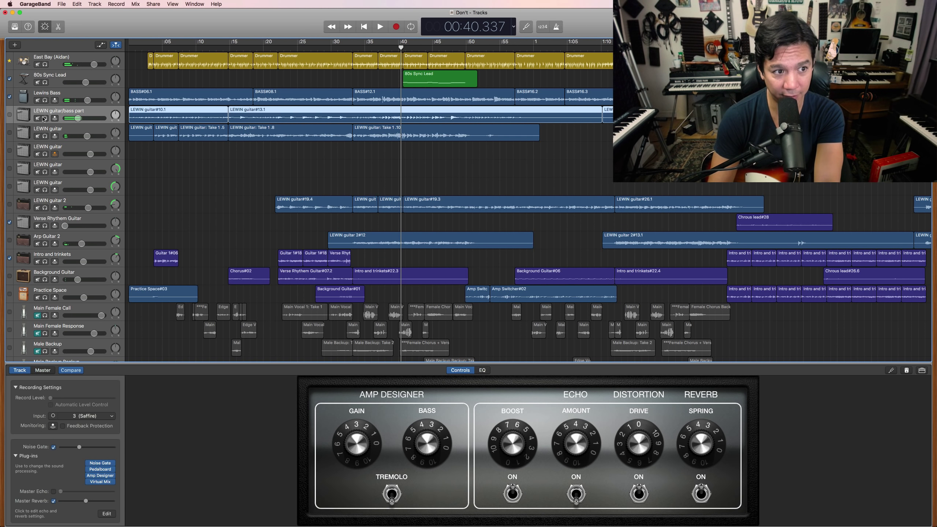
# Repeat the mute comparison from about 0:32, leave the part unmuted, and show LEWIN guitar's amp settings
pyautogui.click(37, 119)
pyautogui.click(349, 49)
pyautogui.press('space')
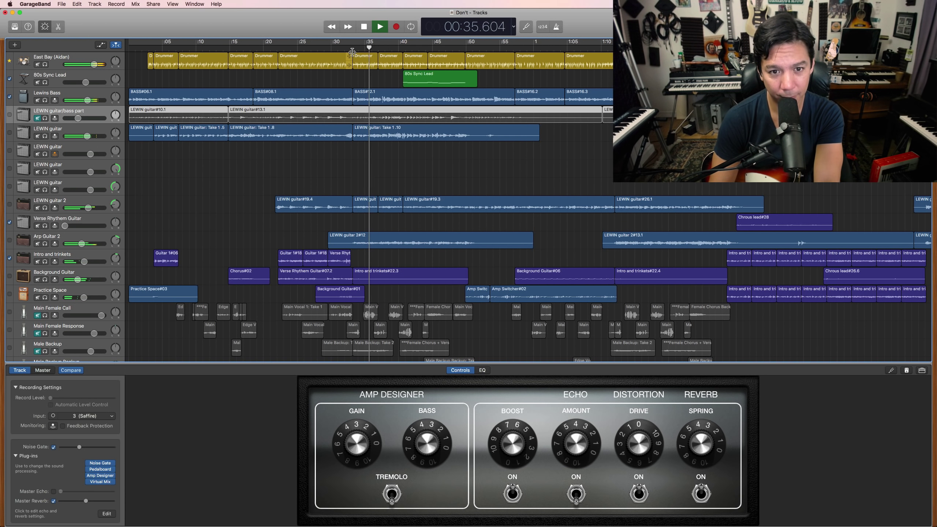
pyautogui.press('space')
pyautogui.click(37, 118)
pyautogui.click(351, 48)
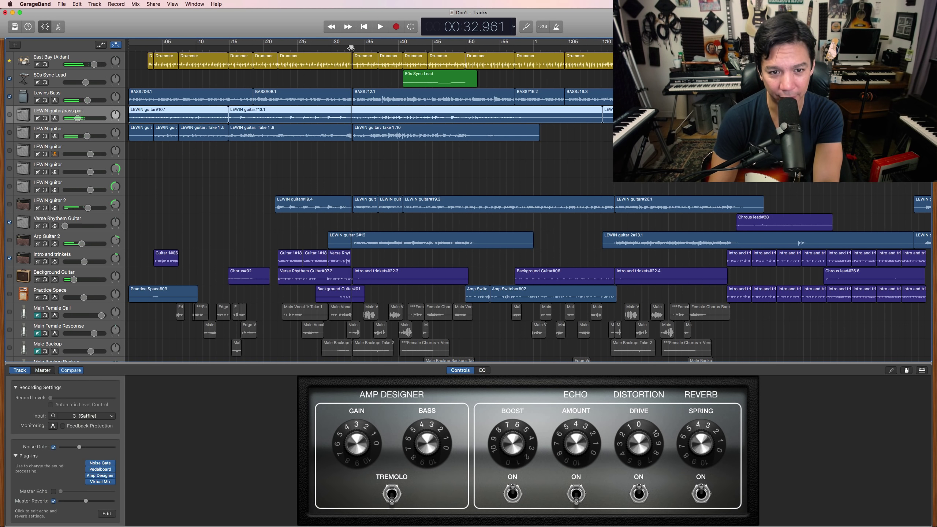
pyautogui.press('space')
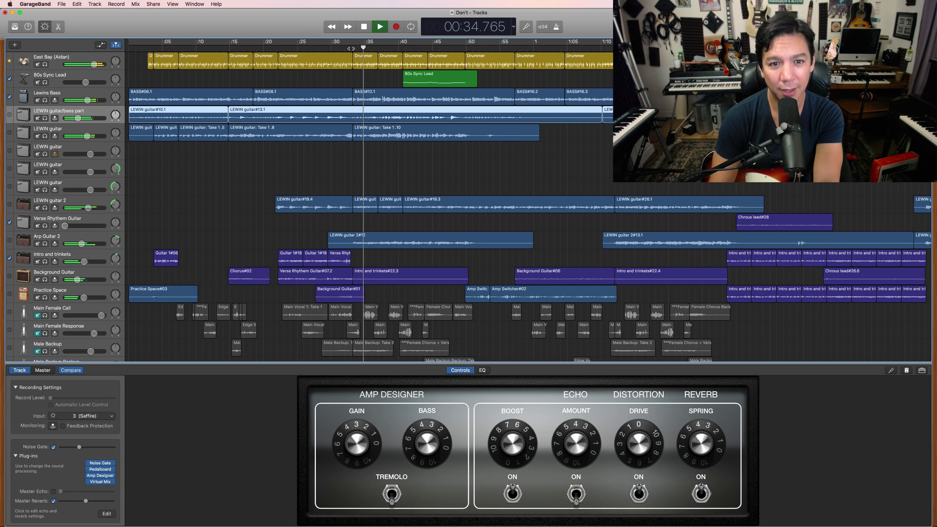
pyautogui.press('space')
pyautogui.click(72, 145)
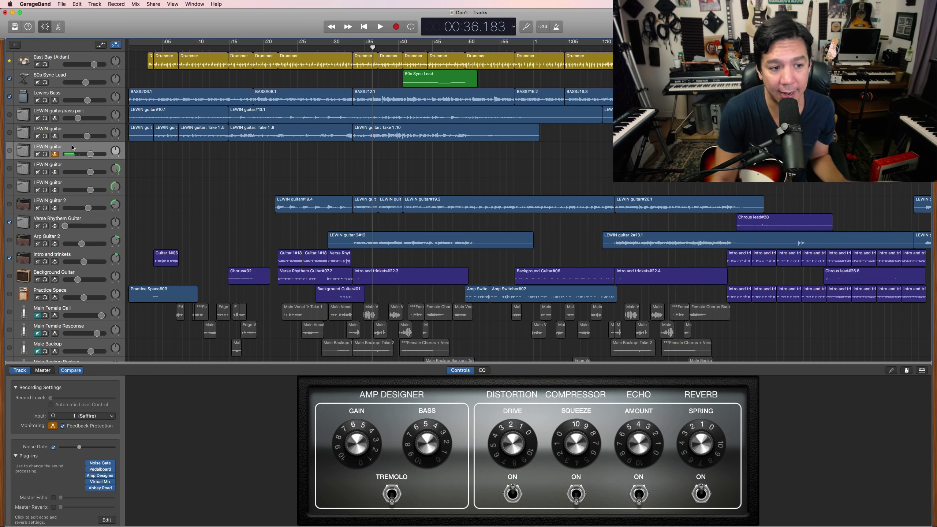
# Play Arp Guitar 2 soloed, then together with LEWIN guitar 2, then clear both solos
pyautogui.click(46, 244)
pyautogui.press('space')
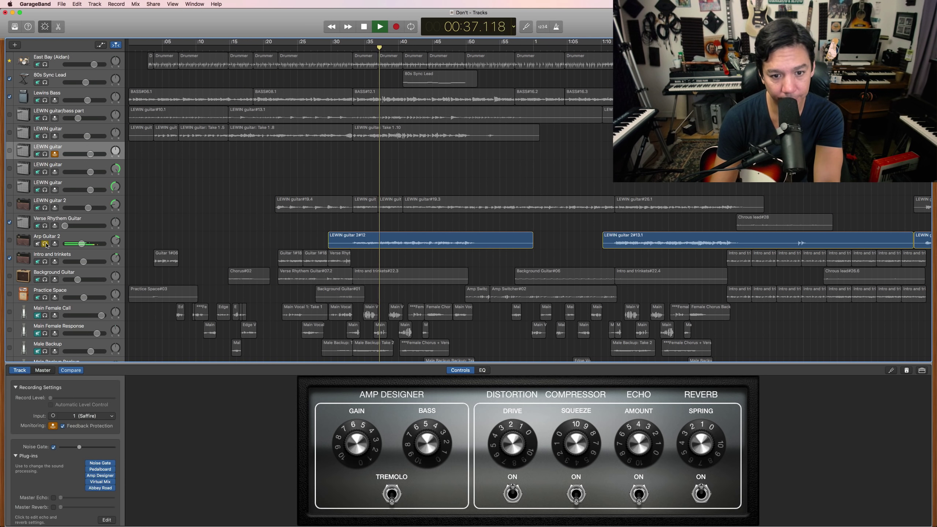
pyautogui.press('space')
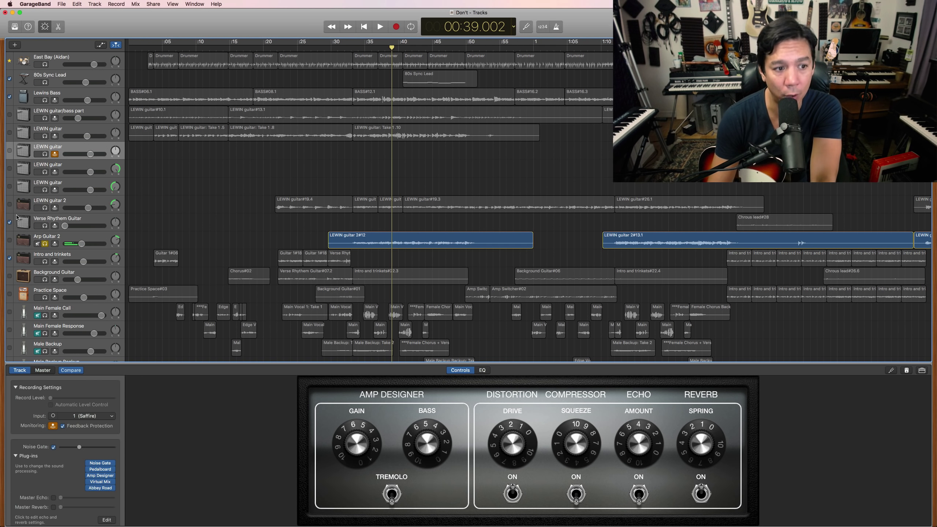
pyautogui.click(45, 207)
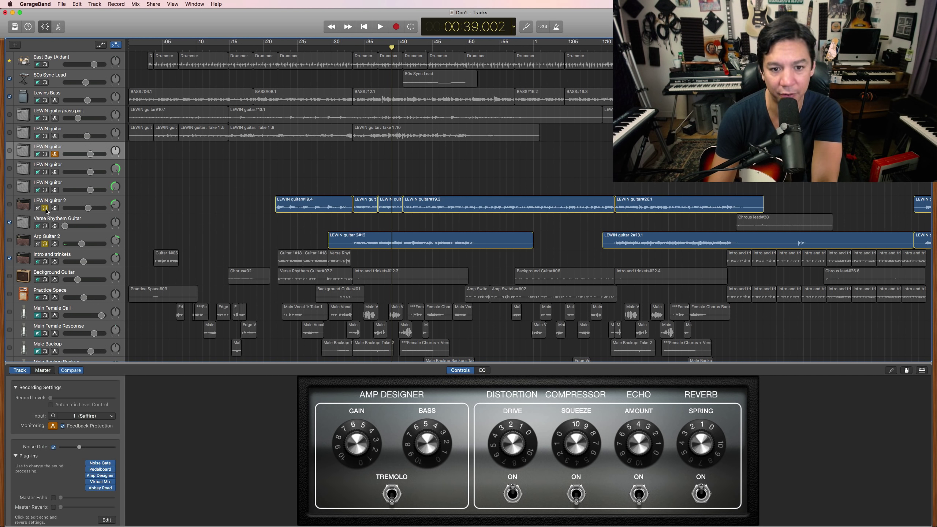
pyautogui.press('space')
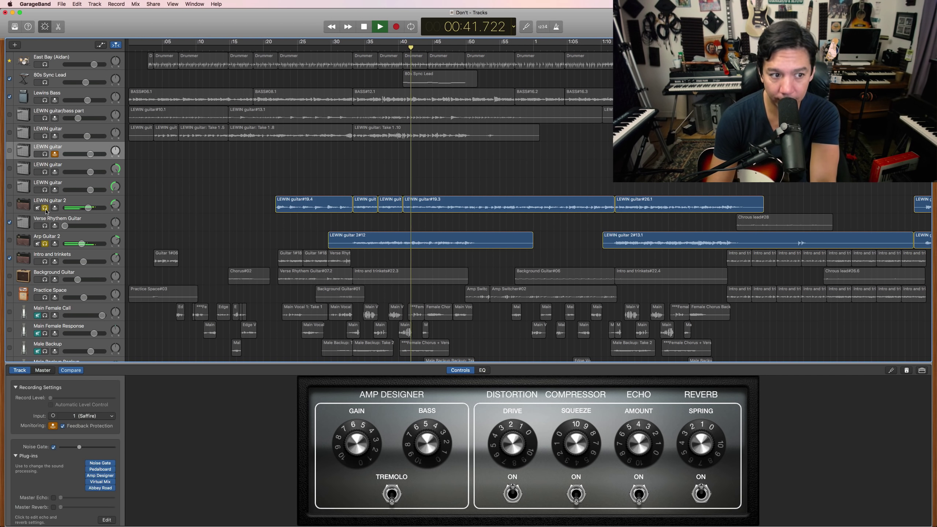
pyautogui.press('space')
pyautogui.click(44, 209)
pyautogui.click(45, 244)
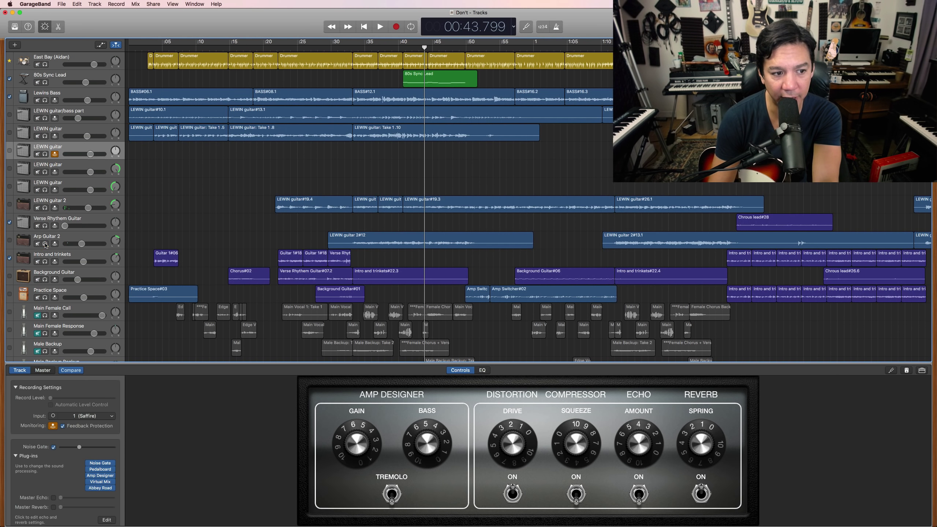
# Open Arp Guitar 2's Channel EQ with the analyzer on and the playhead near 0:41
pyautogui.click(98, 240)
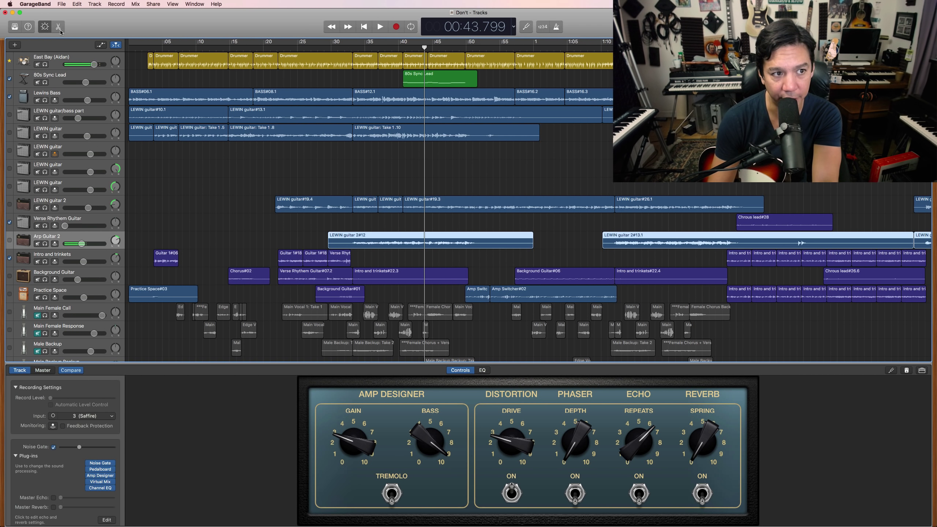
pyautogui.click(104, 489)
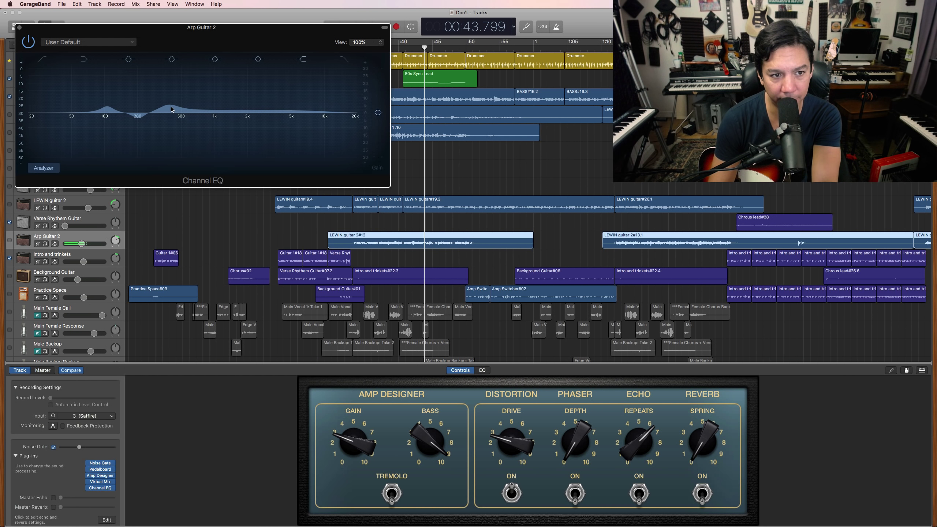
pyautogui.moveTo(172, 109)
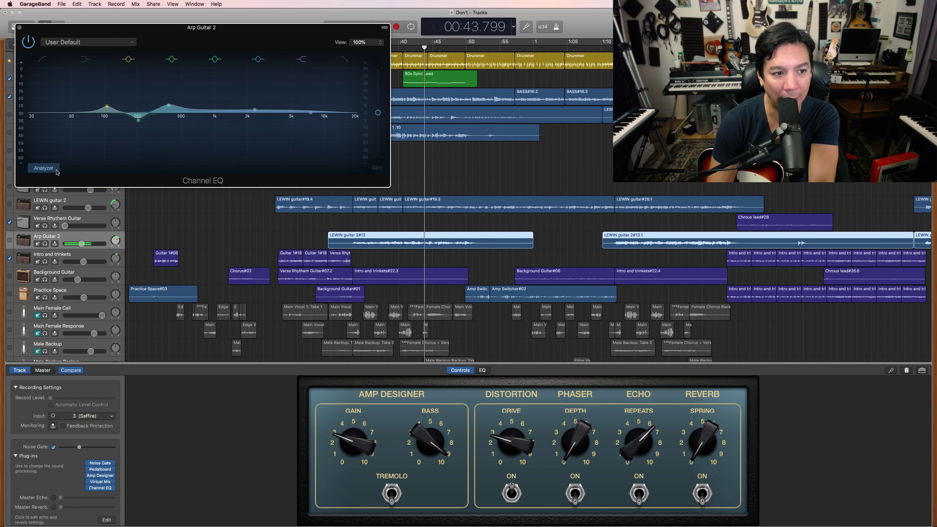
pyautogui.click(44, 168)
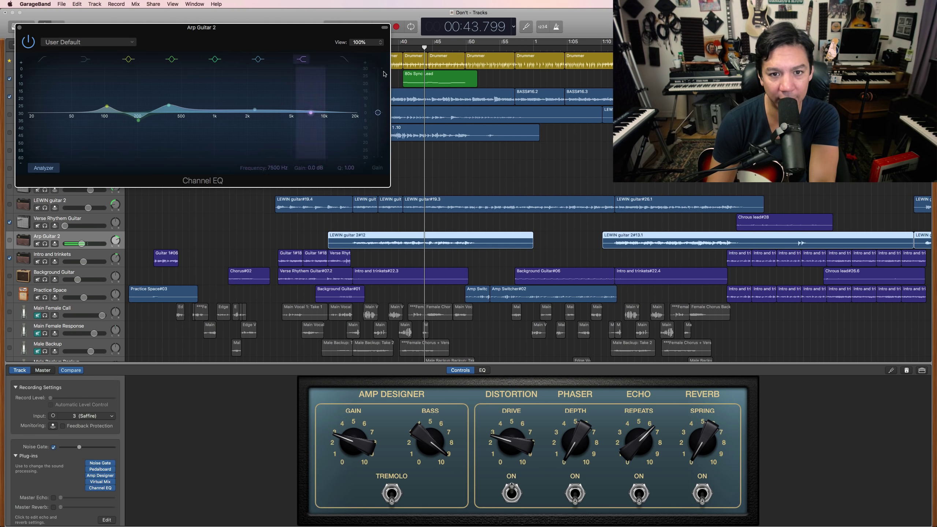
pyautogui.click(407, 48)
# Solo Arp Guitar 2 with S and play it to hear the 385 Hz boost
pyautogui.press('s')
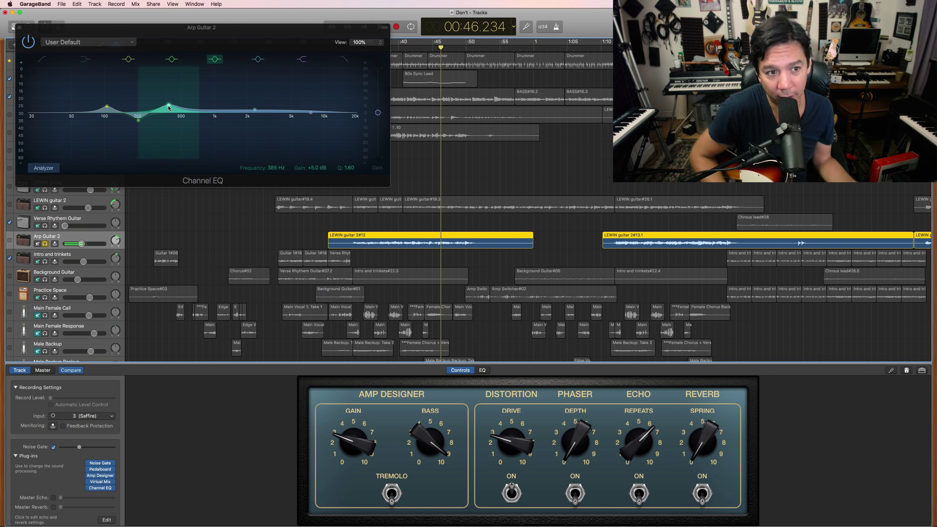
pyautogui.press('space')
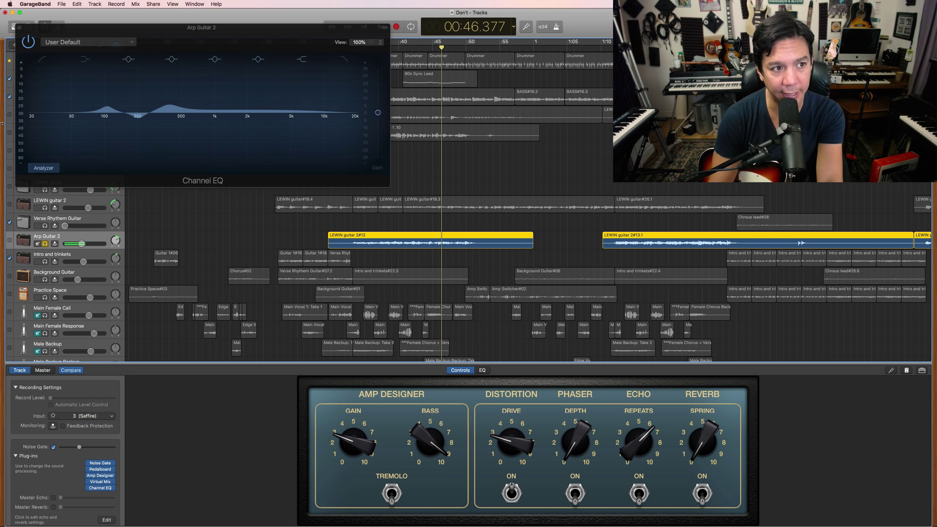
# Close the Channel EQ window to return to Arp Guitar 2's Amp Designer
pyautogui.click(19, 27)
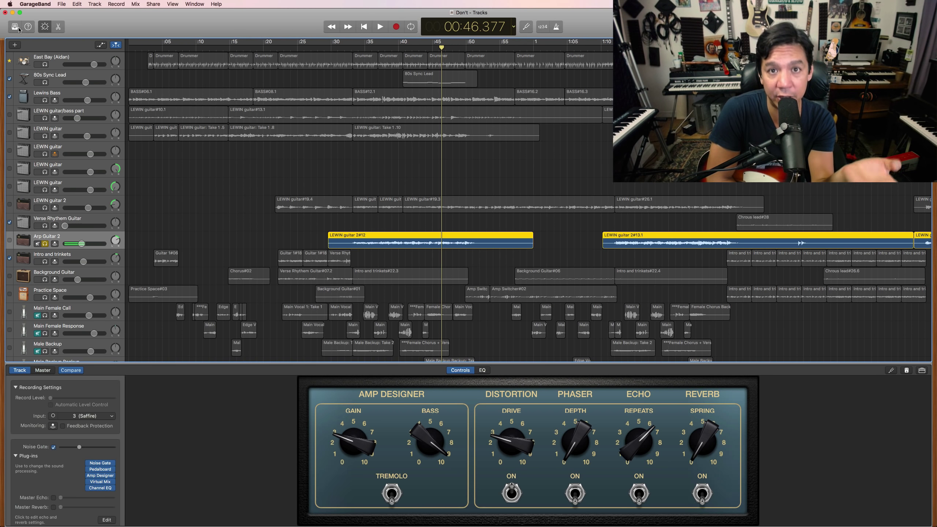
pyautogui.press('a')
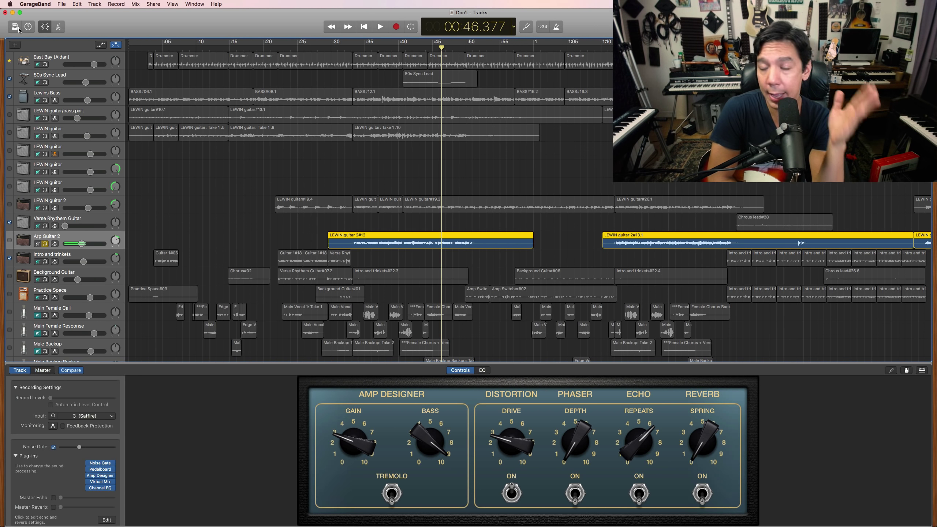
pyautogui.press('a')
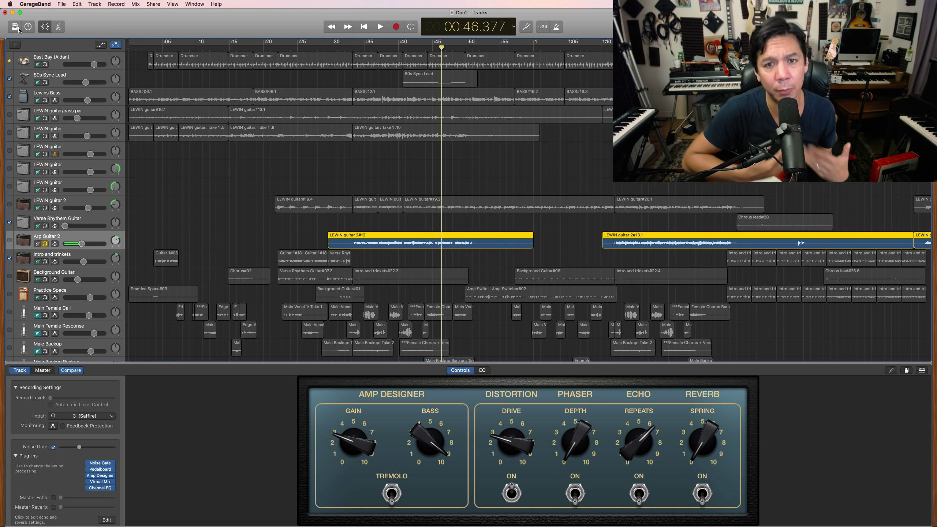
pyautogui.press('a')
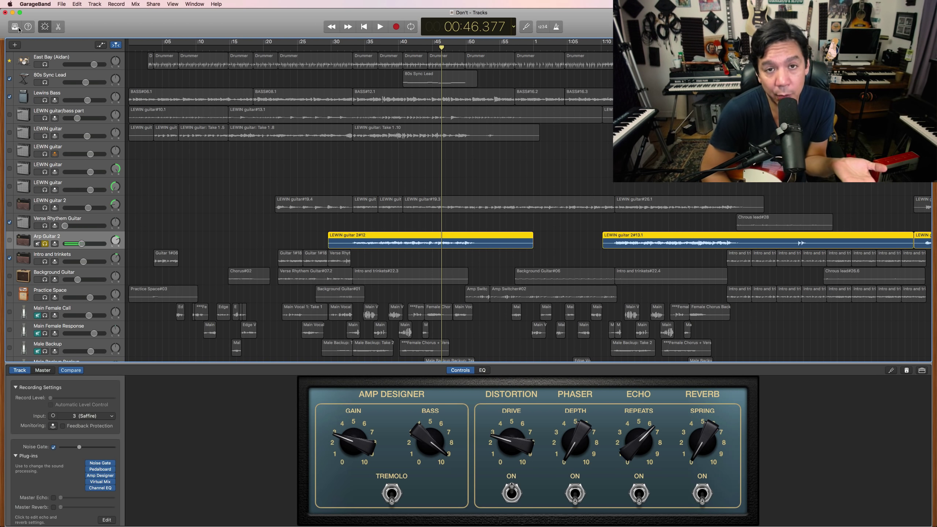
pyautogui.press('a')
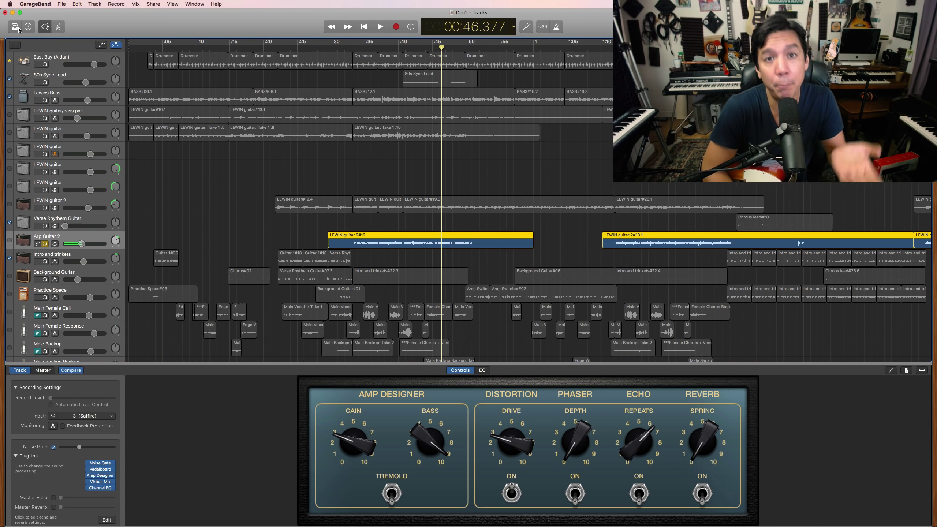